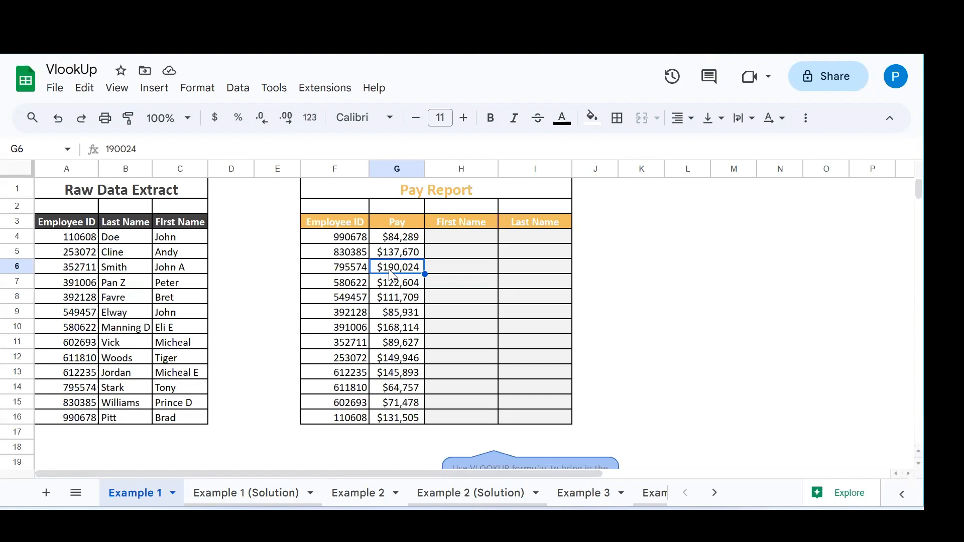
Step: Examine the Raw Data Extract and Pay Report tables, including the pay values and the First Name column header
{"action": "left_click", "coordinate": [199, 267]}
{"action": "left_click", "coordinate": [389, 256]}
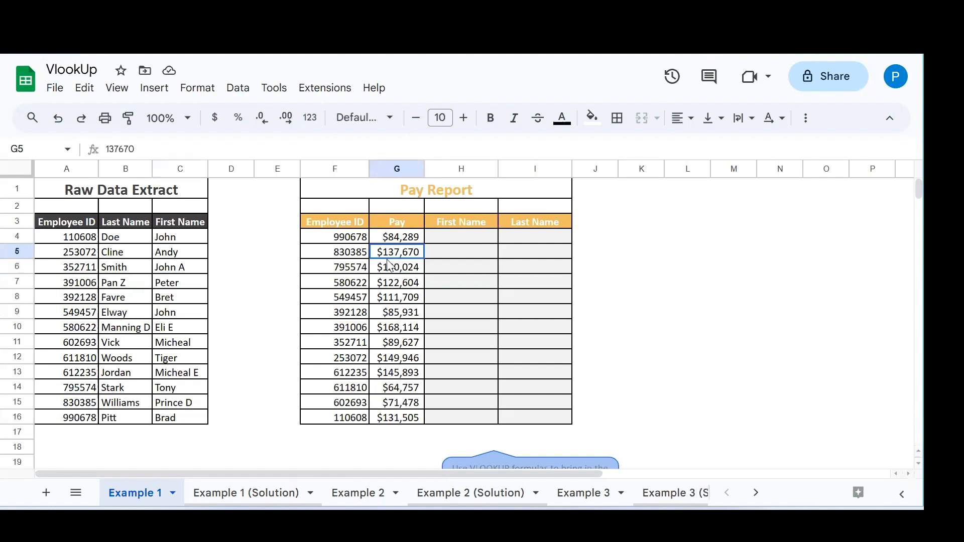
{"action": "left_click", "coordinate": [96, 226]}
{"action": "left_click", "coordinate": [122, 196]}
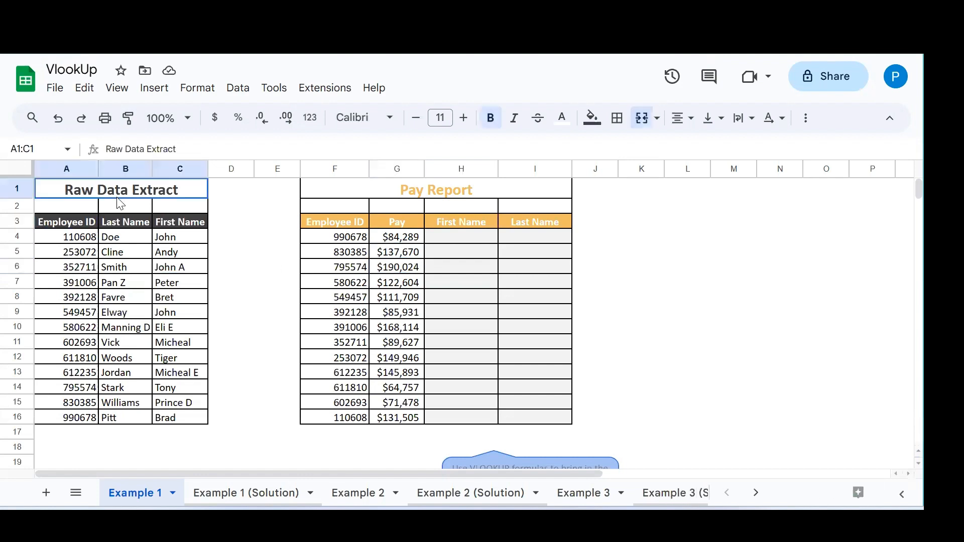
{"action": "left_click", "coordinate": [431, 193]}
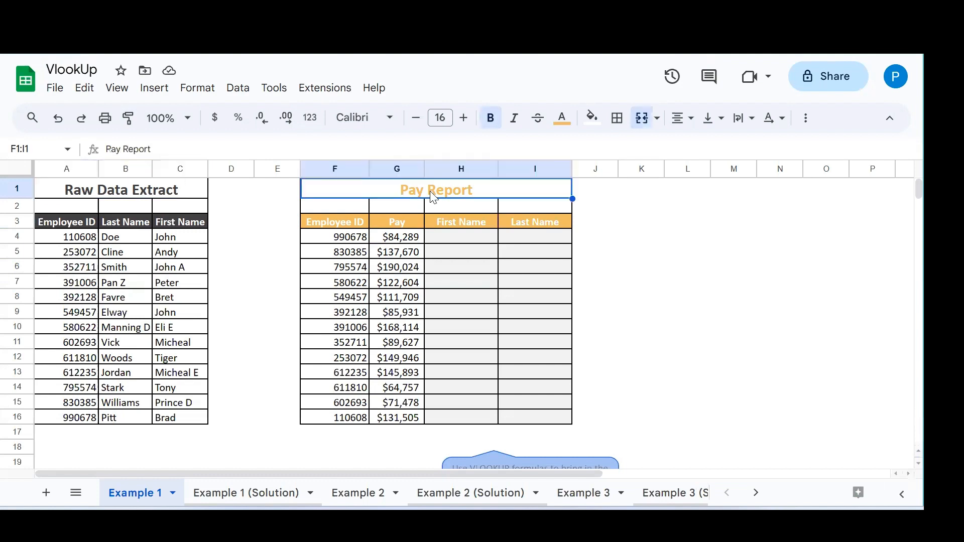
{"action": "left_click", "coordinate": [459, 208]}
{"action": "left_click", "coordinate": [455, 226]}
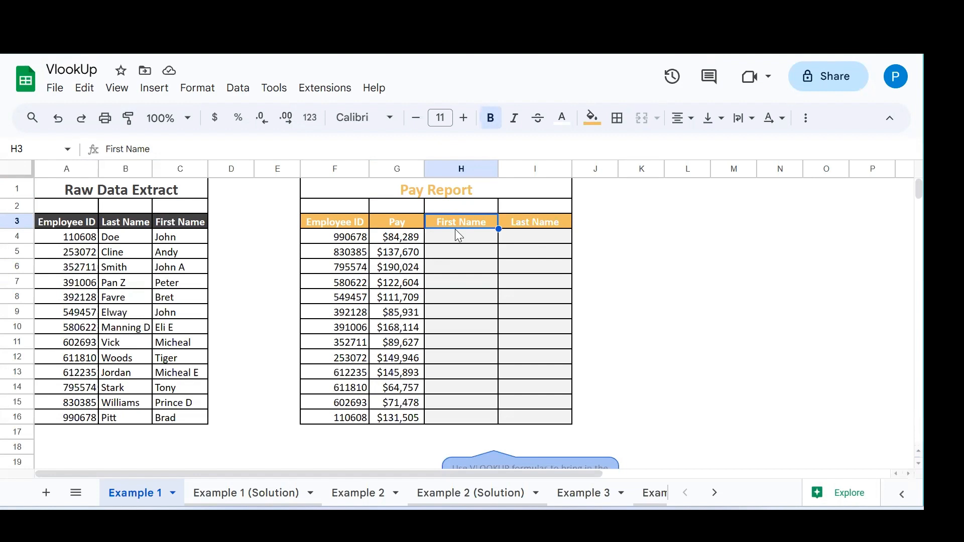
{"action": "left_click", "coordinate": [298, 342]}
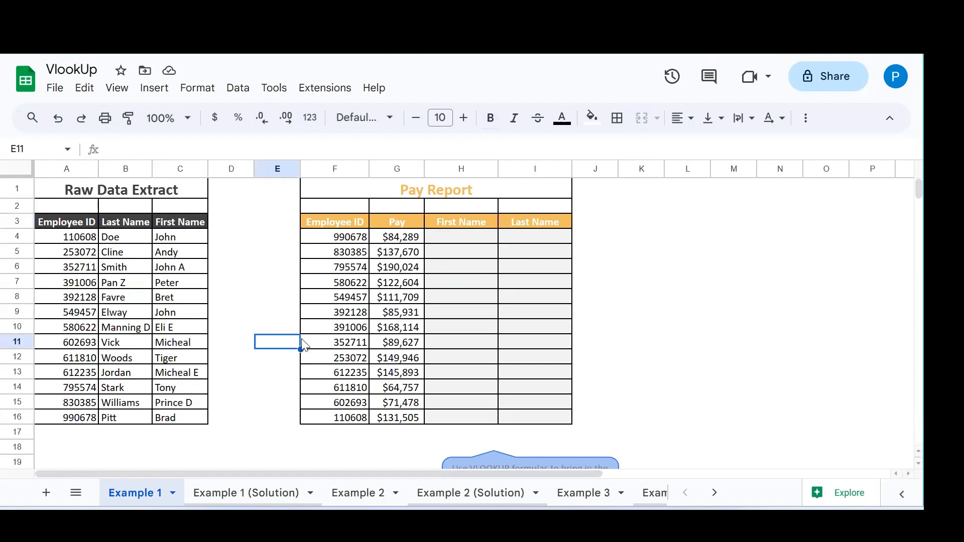
Step: Search the sheet for the employee ID in F10 and check the matching last and first name in the Raw Data Extract
{"action": "left_click", "coordinate": [363, 331]}
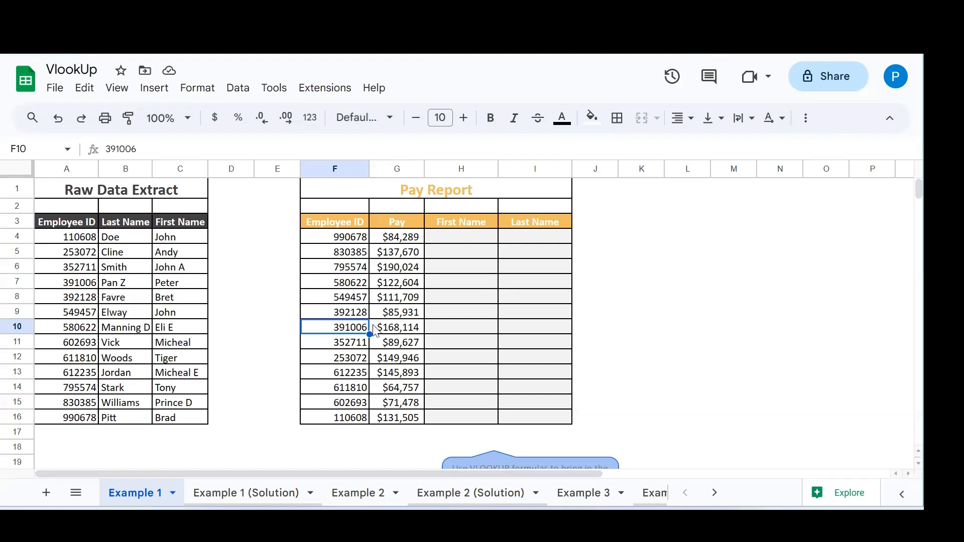
{"action": "key", "text": "ctrl+c"}
{"action": "key", "text": "ctrl+f"}
{"action": "key", "text": "ctrl+v"}
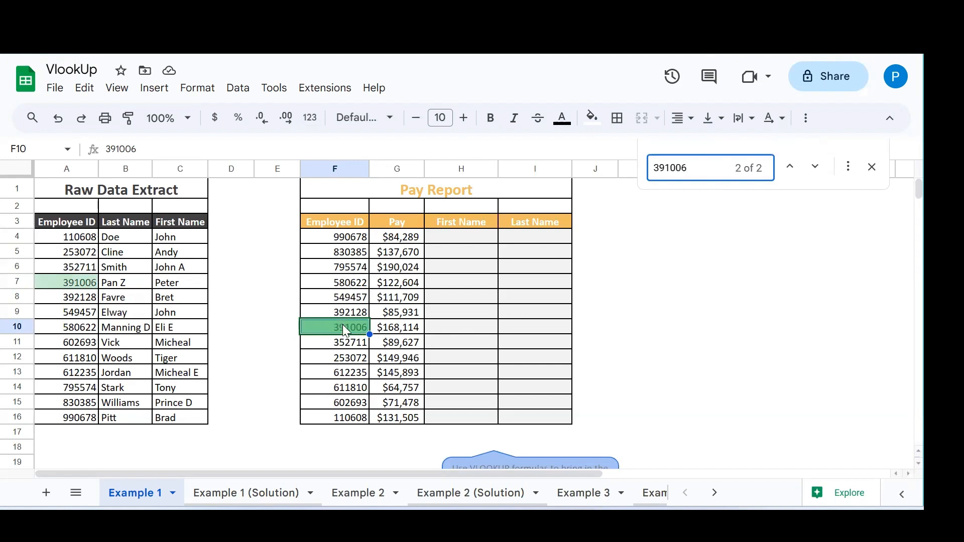
{"action": "left_click", "coordinate": [80, 284]}
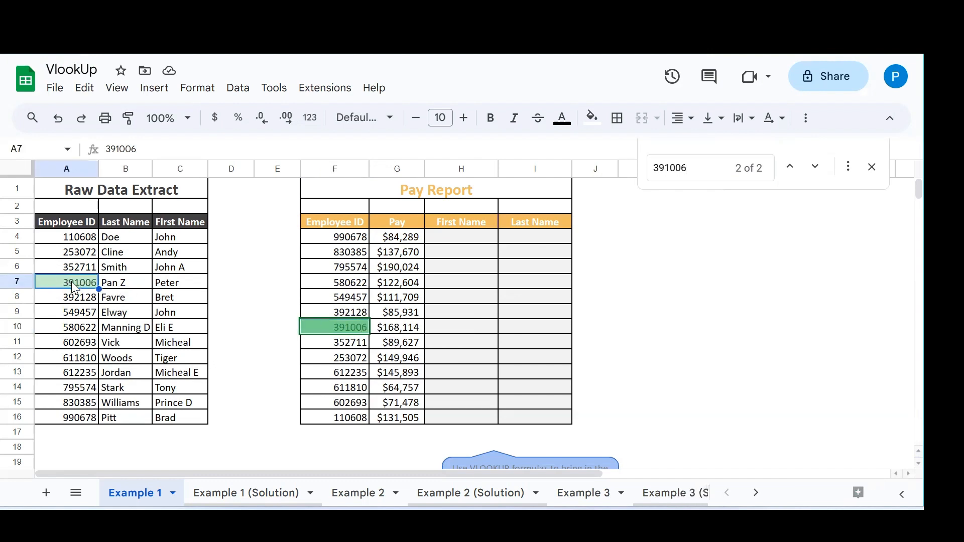
{"action": "left_click", "coordinate": [133, 288]}
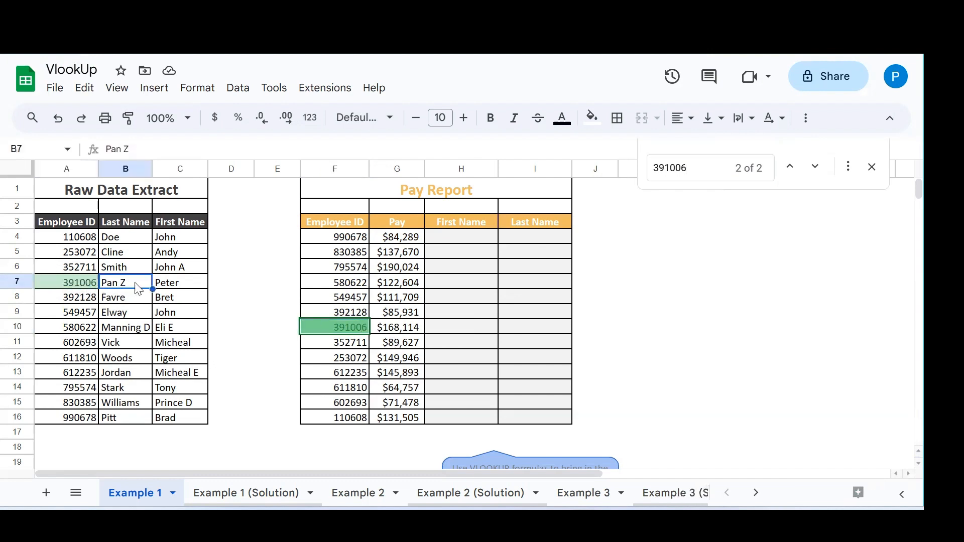
{"action": "left_click", "coordinate": [194, 283]}
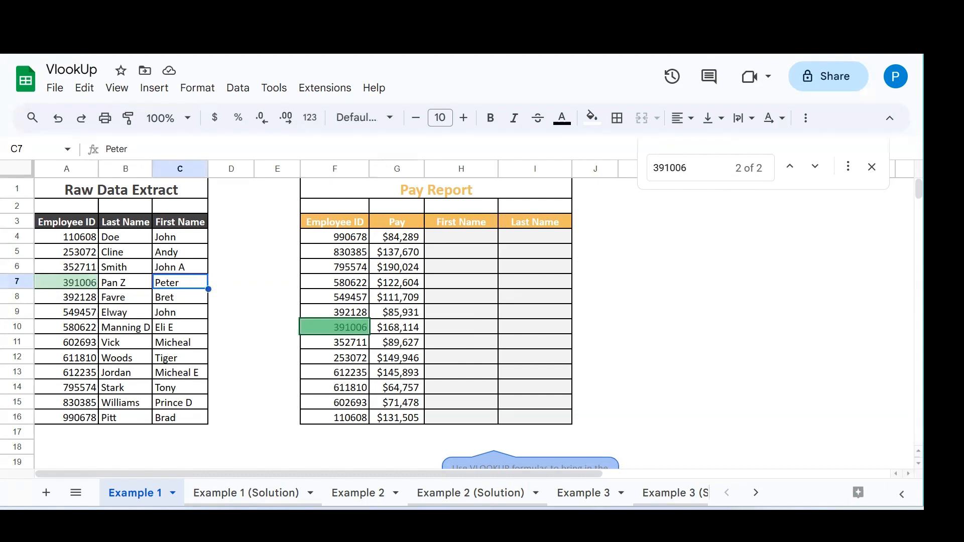
{"action": "left_click", "coordinate": [874, 171]}
{"action": "key", "text": "ctrl+c"}
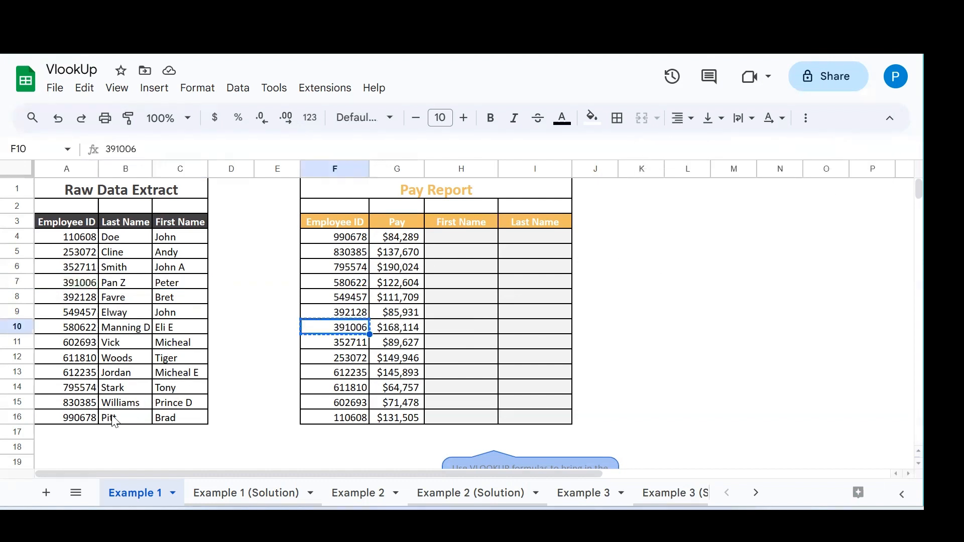
Step: Select the employee IDs in A4:A16 and switch the selection summary to Count
{"action": "left_click", "coordinate": [84, 420]}
{"action": "left_click", "coordinate": [82, 241]}
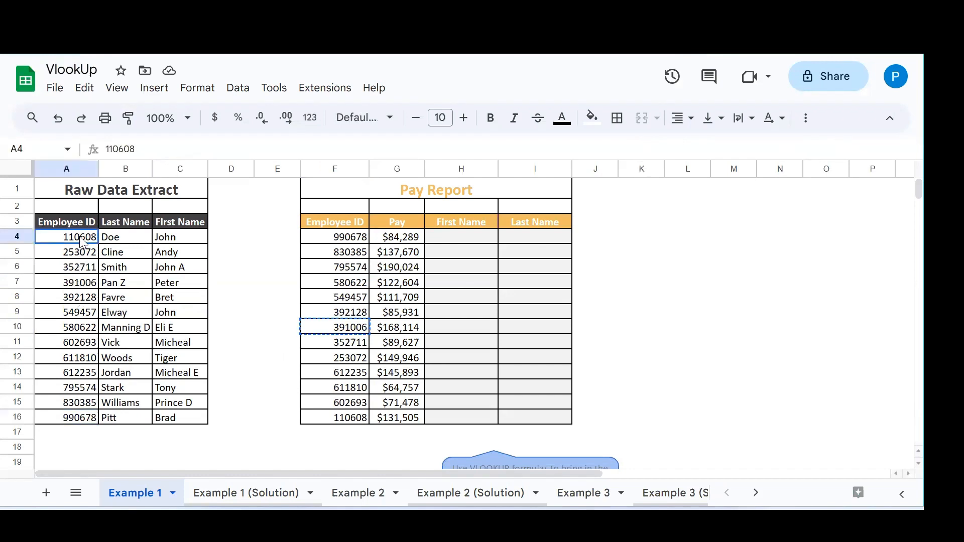
{"action": "key", "text": "ctrl+shift+Down"}
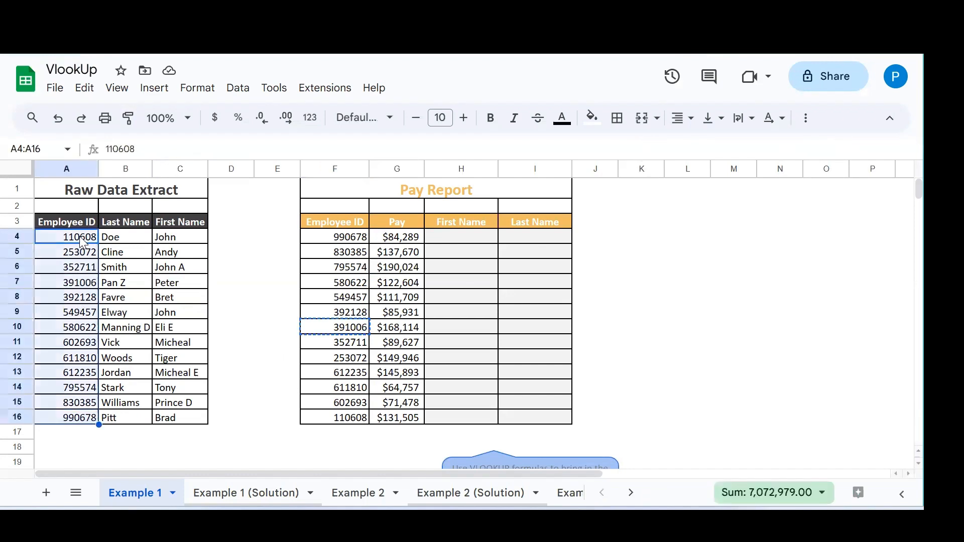
{"action": "left_click", "coordinate": [780, 493]}
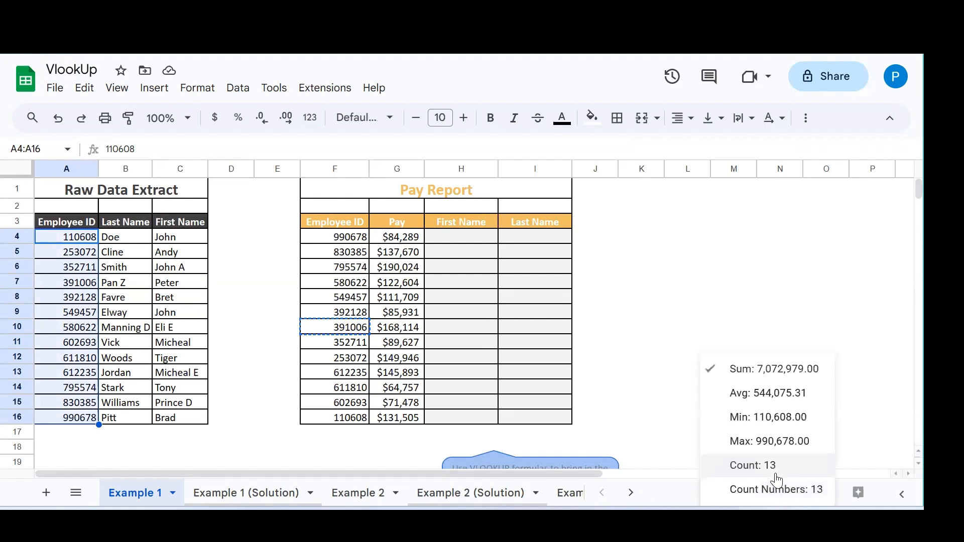
{"action": "left_click", "coordinate": [773, 466]}
Step: Compare the IDs and names in the Raw Data Extract with the employee IDs and empty First Name column of the Pay Report
{"action": "left_click", "coordinate": [117, 254]}
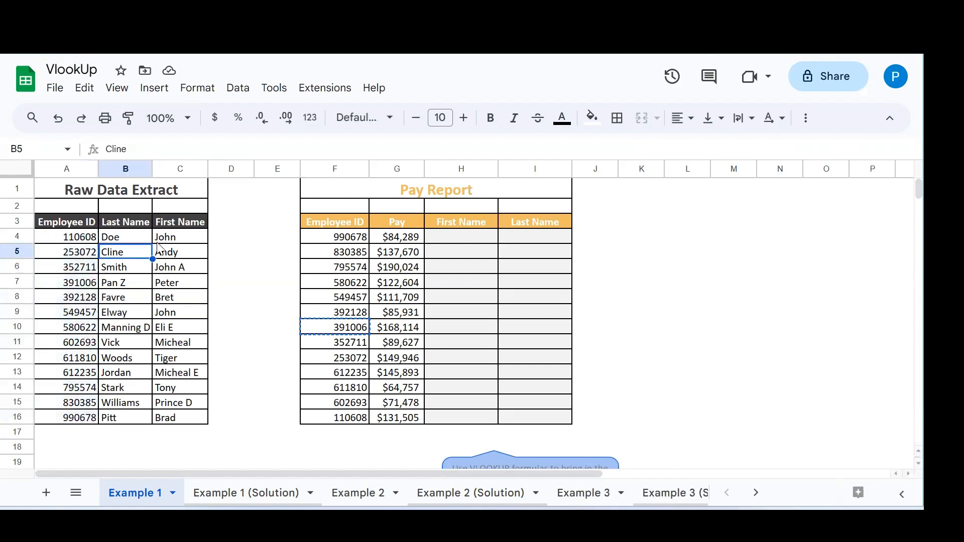
{"action": "left_click", "coordinate": [157, 242]}
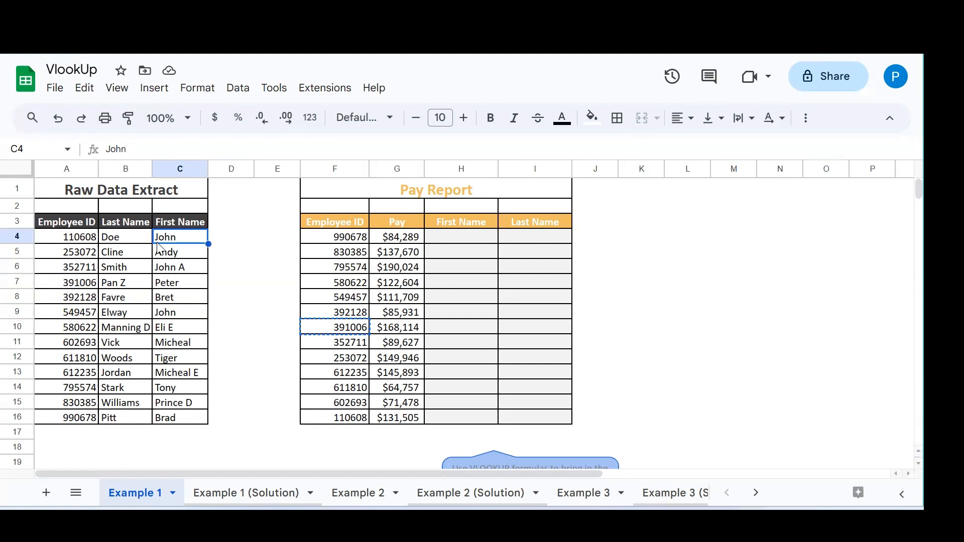
{"action": "left_click", "coordinate": [357, 282]}
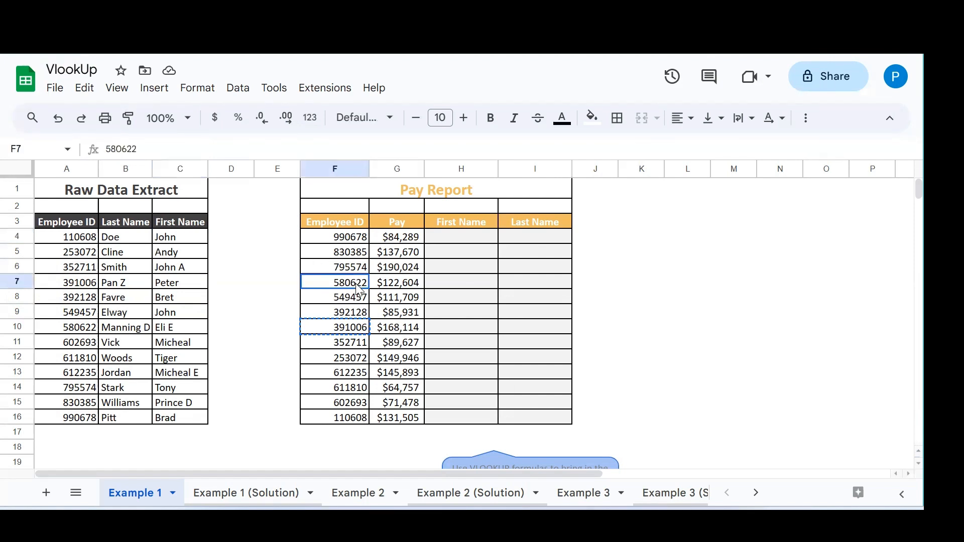
{"action": "left_click", "coordinate": [354, 236]}
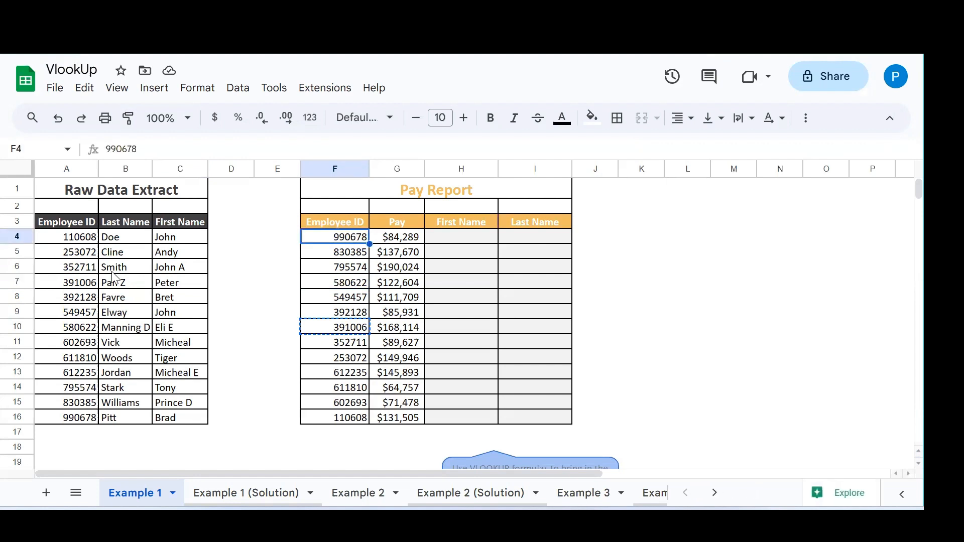
{"action": "left_click", "coordinate": [436, 239]}
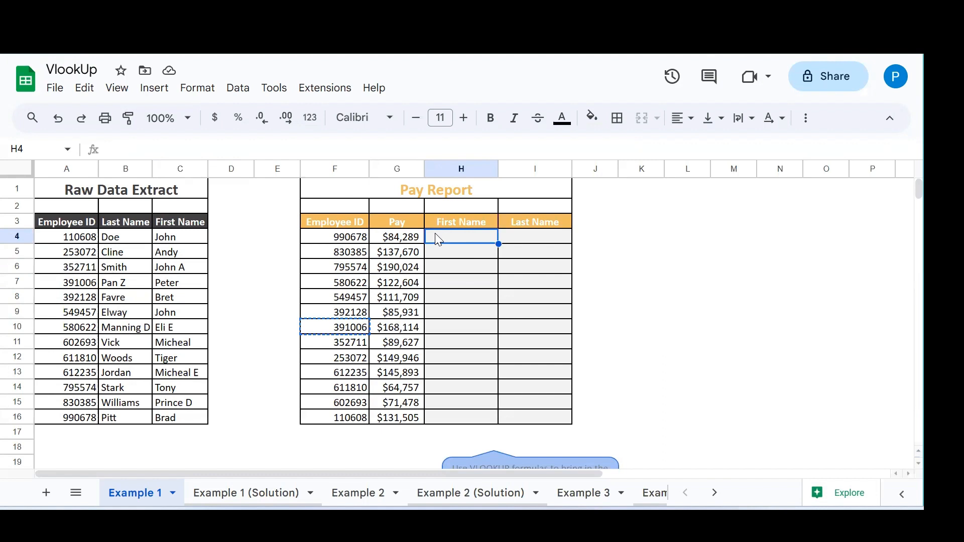
{"action": "left_click", "coordinate": [357, 239]}
{"action": "left_click", "coordinate": [89, 241]}
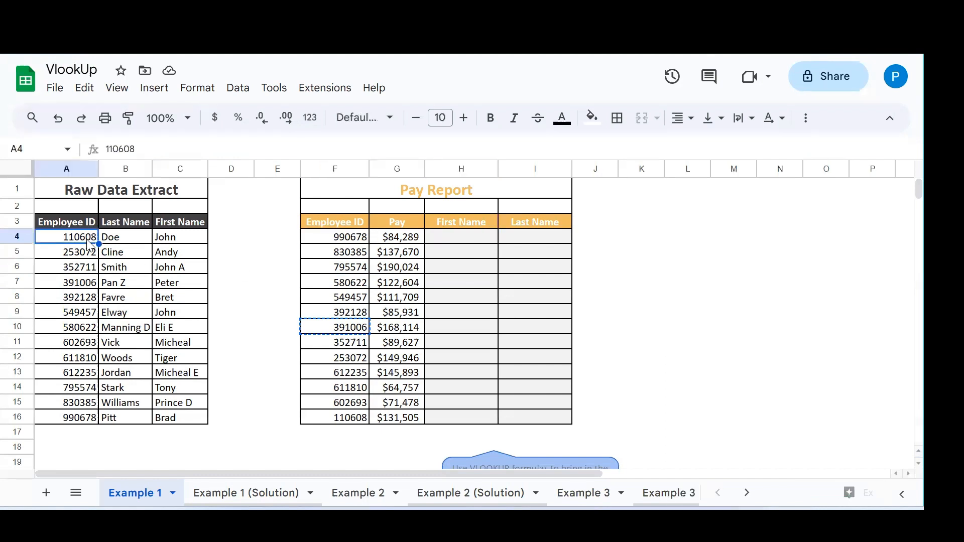
{"action": "left_click", "coordinate": [363, 241]}
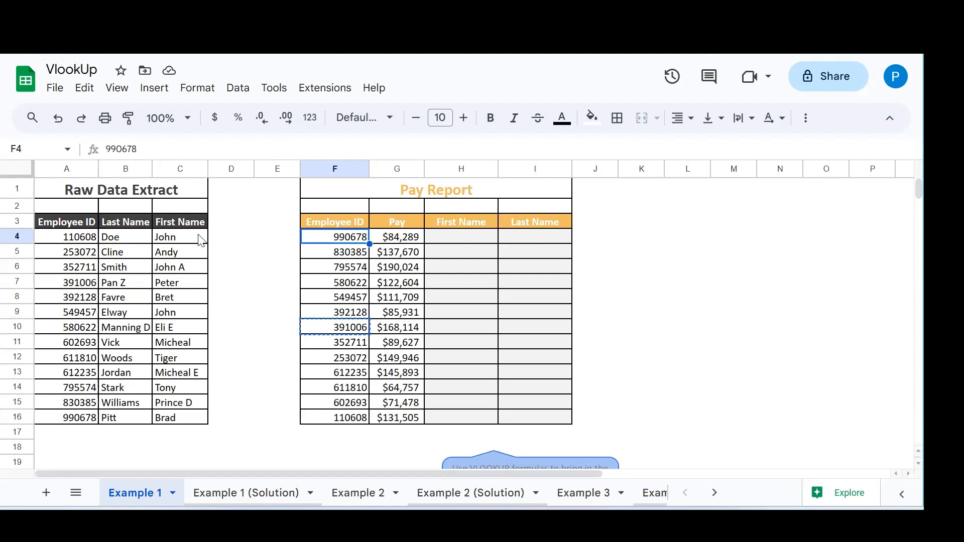
{"action": "left_click", "coordinate": [347, 255]}
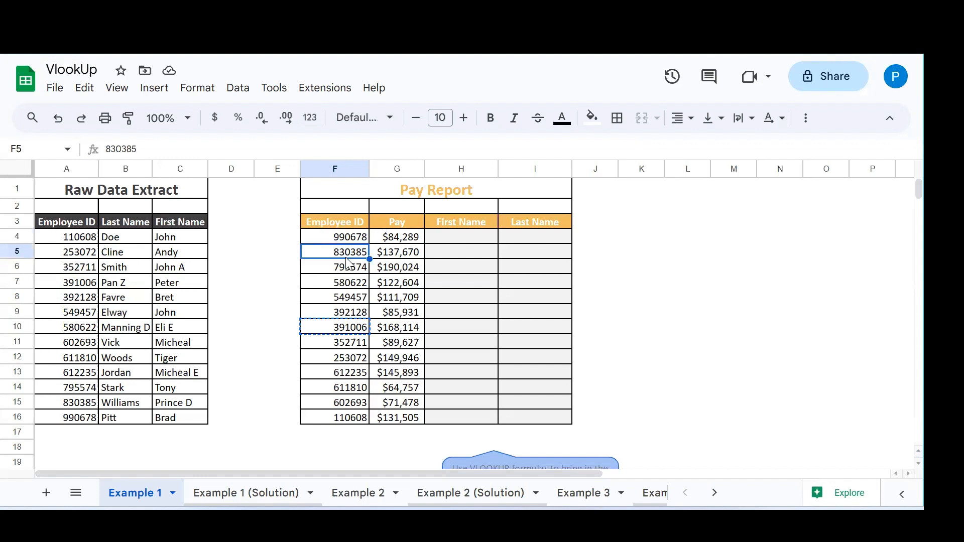
{"action": "left_click", "coordinate": [348, 269]}
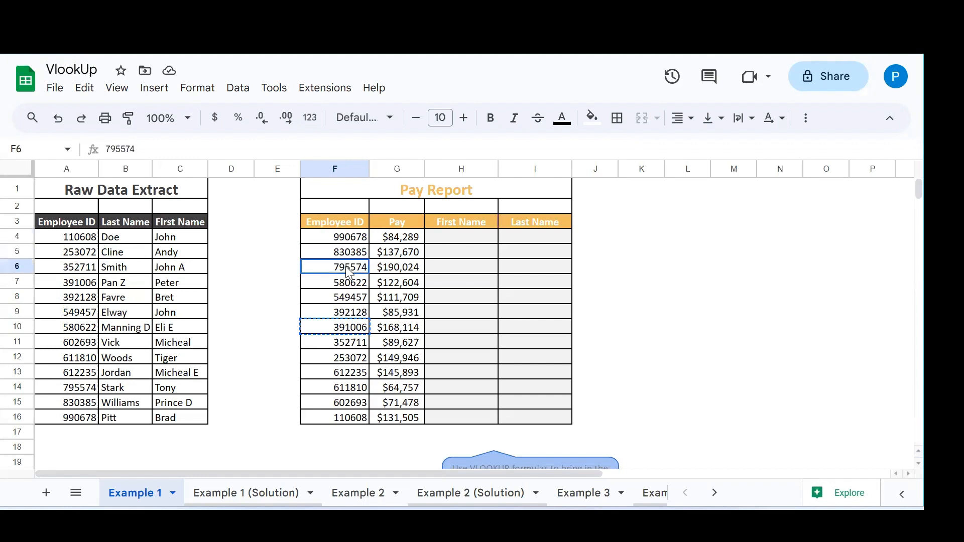
{"action": "left_click", "coordinate": [349, 435]}
Step: Trace the employee ID in F4 to its row in the Raw Data Extract and check the last name there
{"action": "left_click", "coordinate": [355, 242]}
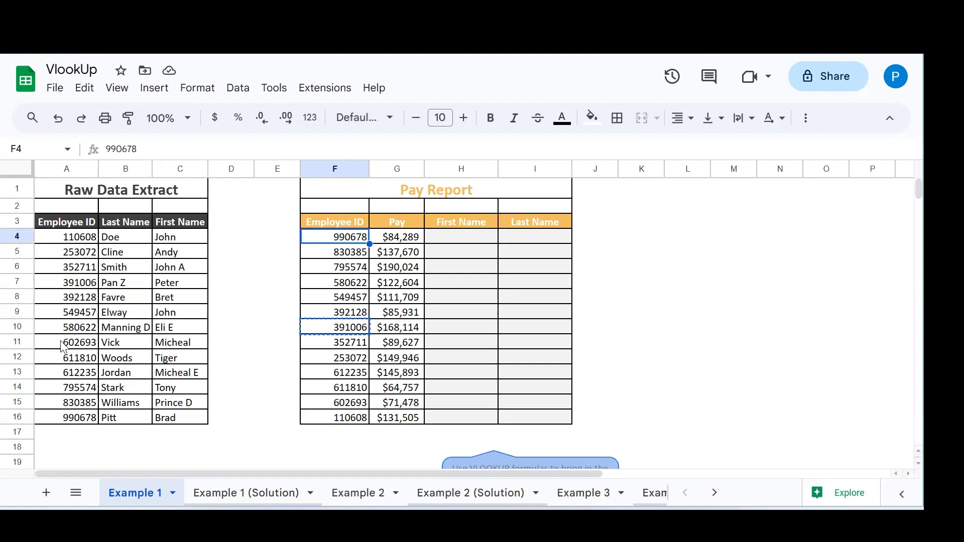
{"action": "left_click", "coordinate": [84, 432]}
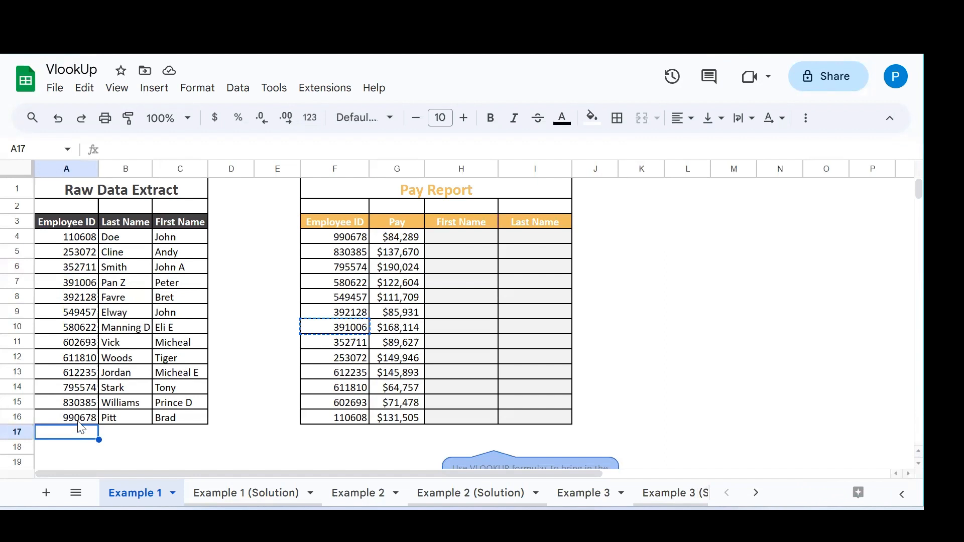
{"action": "left_click", "coordinate": [121, 435]}
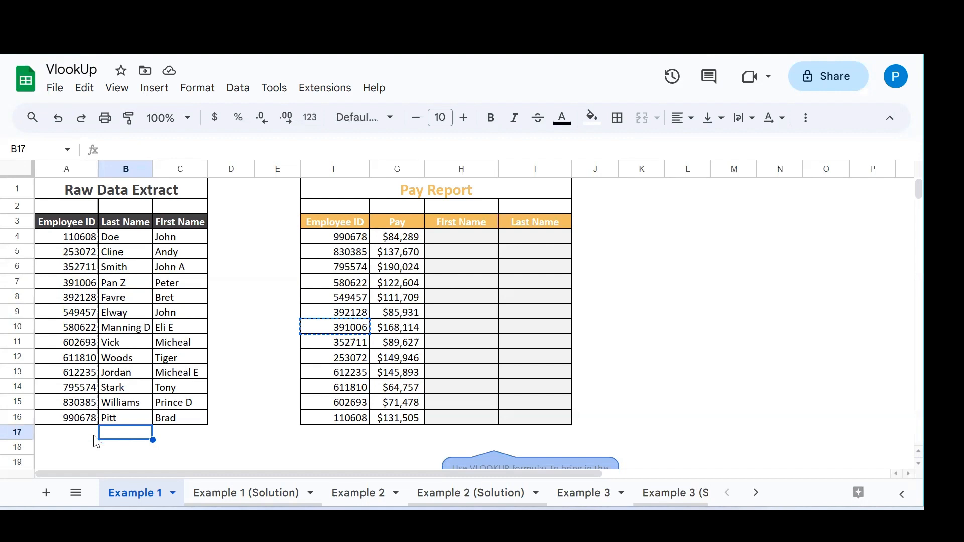
{"action": "left_click", "coordinate": [82, 422]}
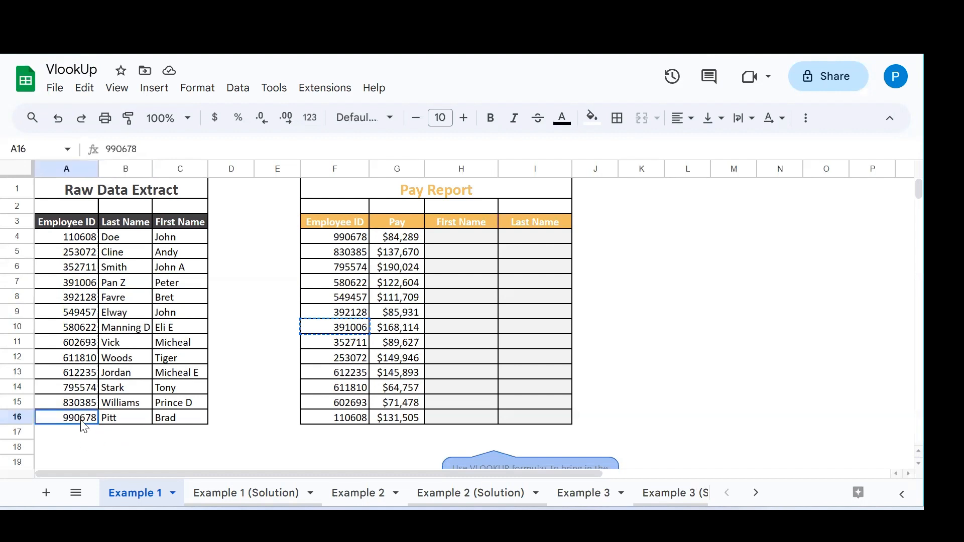
{"action": "left_click", "coordinate": [102, 422]}
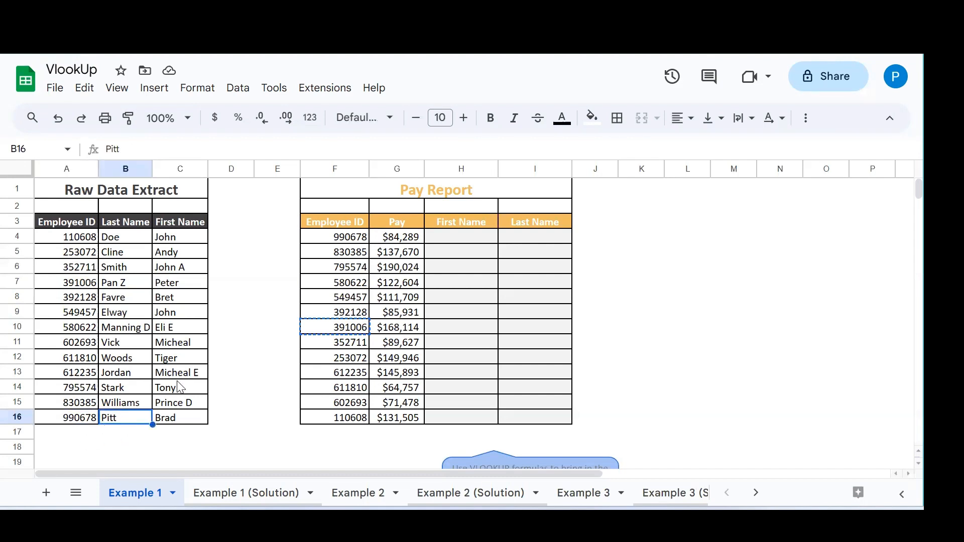
Step: Begin a VLOOKUP formula in H4 with F4 as the search key and columns A:C as the lookup range
{"action": "left_click", "coordinate": [490, 244]}
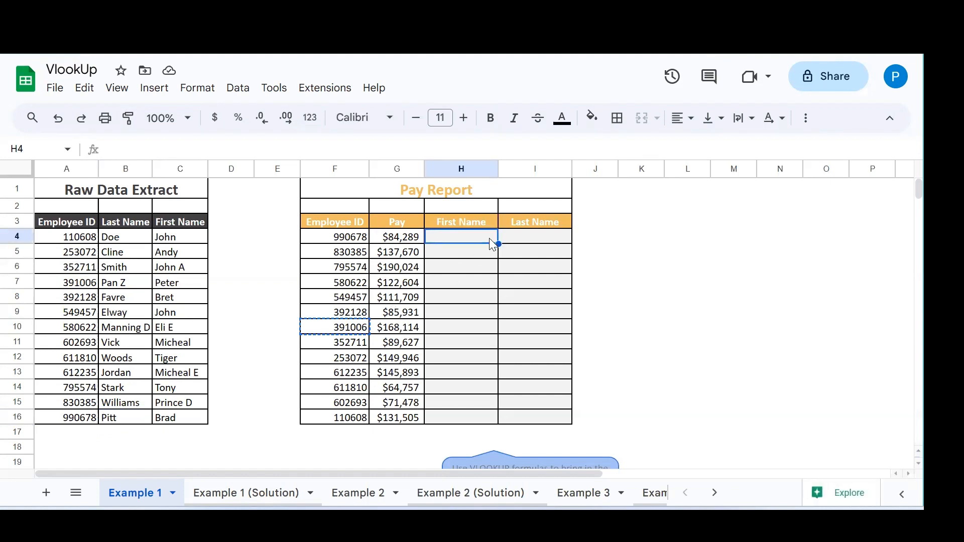
{"action": "type", "text": "=vl"}
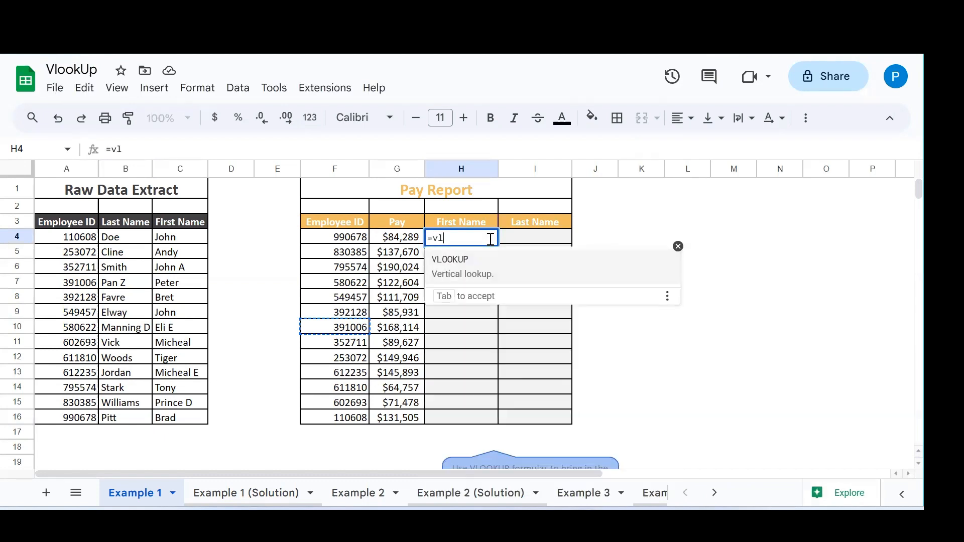
{"action": "key", "text": "Tab"}
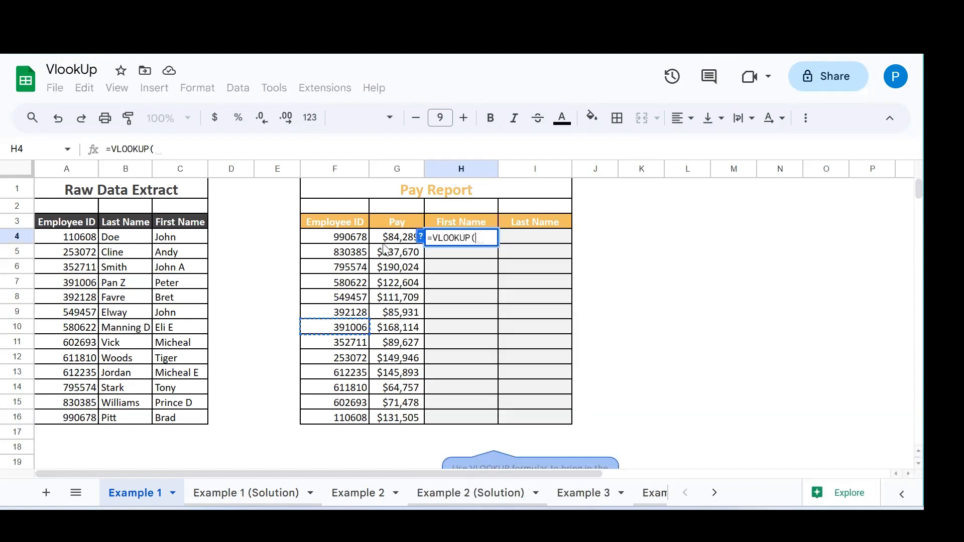
{"action": "left_click", "coordinate": [340, 237]}
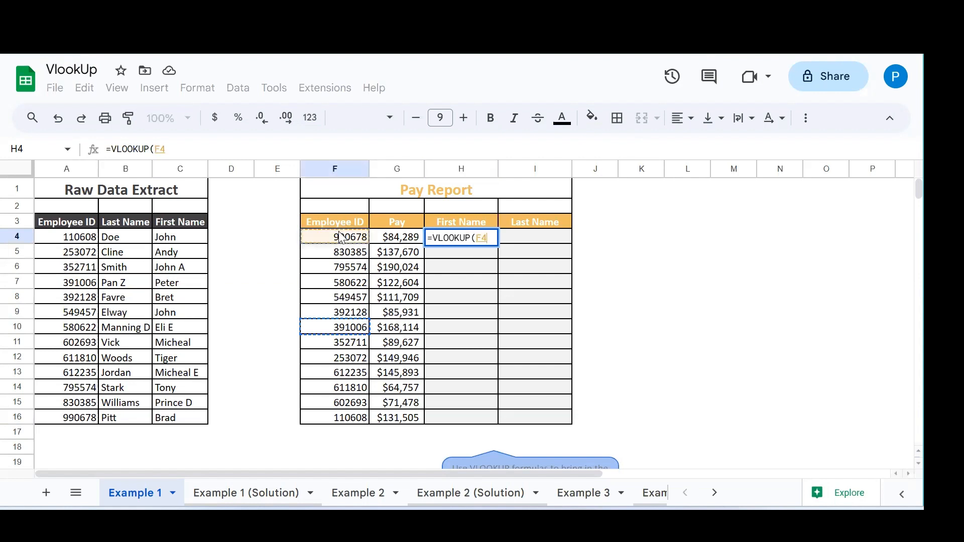
{"action": "type", "text": ","}
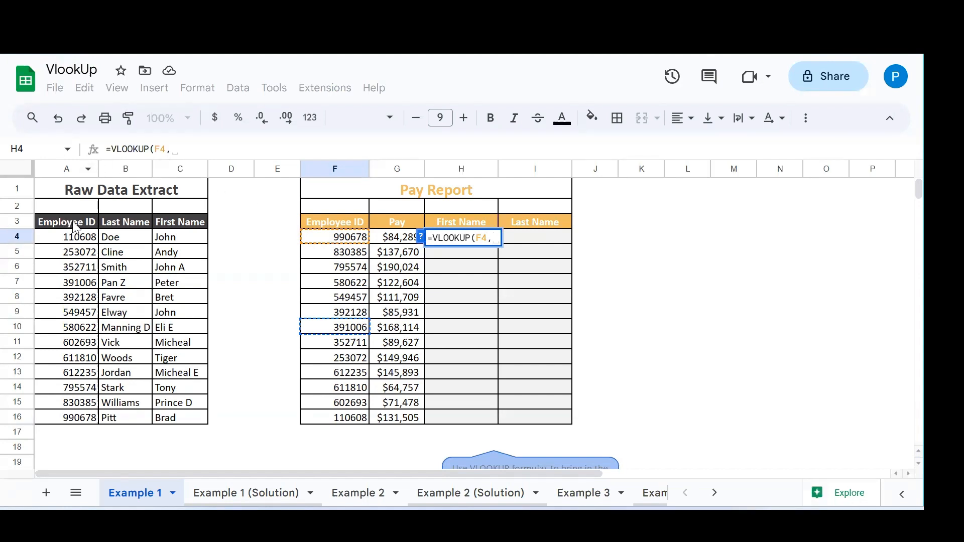
{"action": "left_click", "coordinate": [54, 173]}
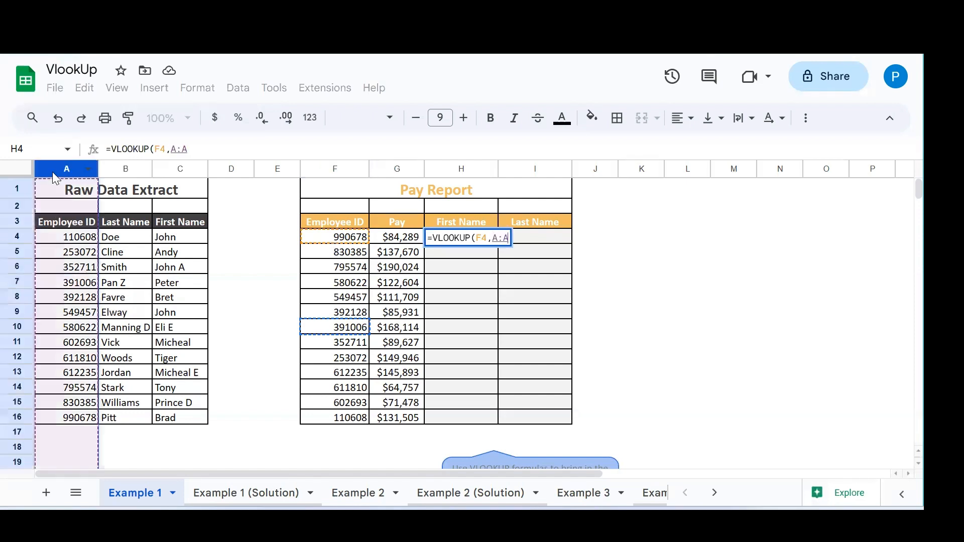
{"action": "key", "text": "shift+Right"}
{"action": "key", "text": "shift+Right"}
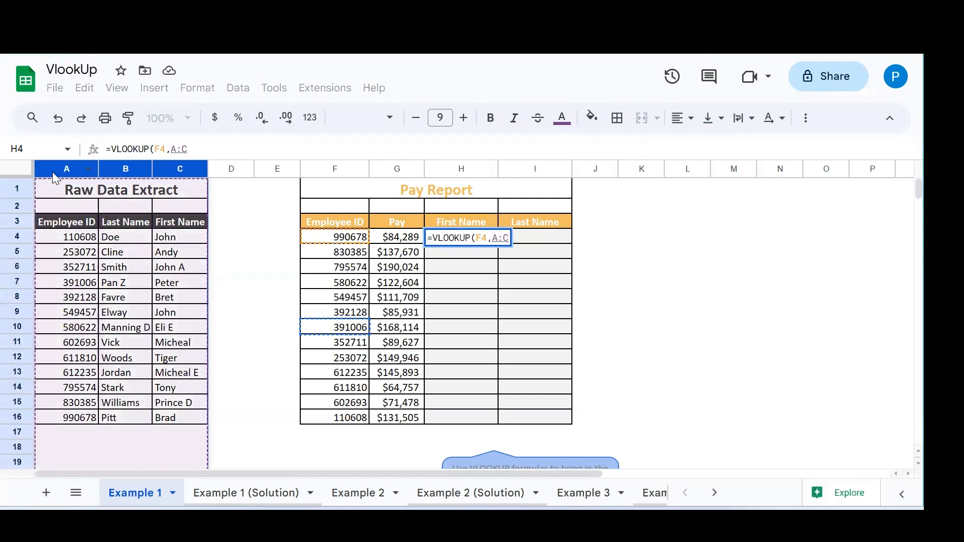
{"action": "type", "text": ","}
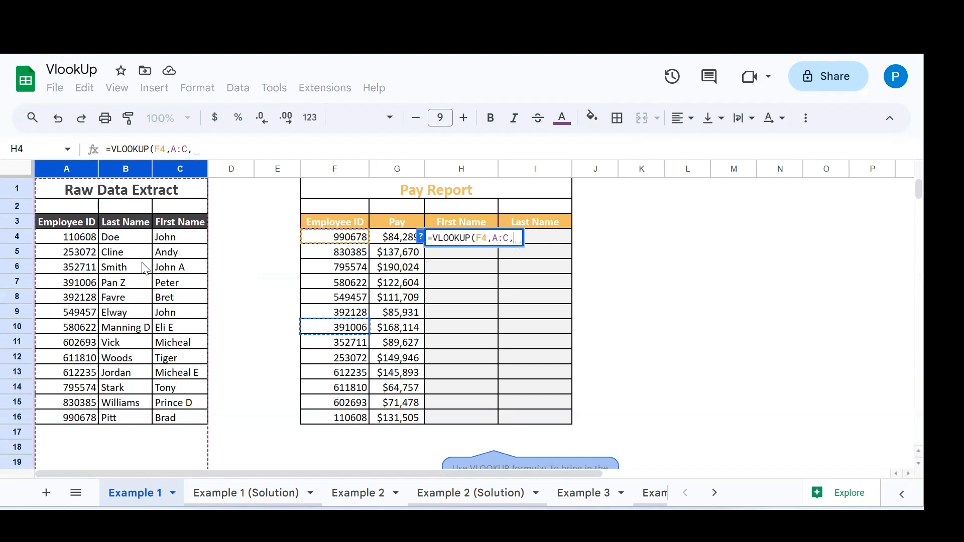
Step: Complete the H4 formula as =VLOOKUP(F4,A:C,2,0) and dismiss the suggested autofill
{"action": "type", "text": "2"}
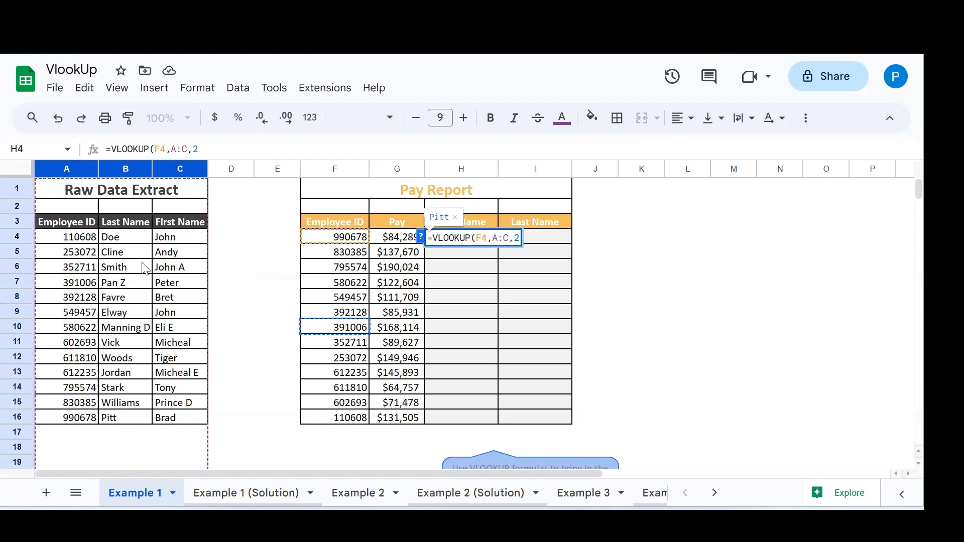
{"action": "type", "text": ","}
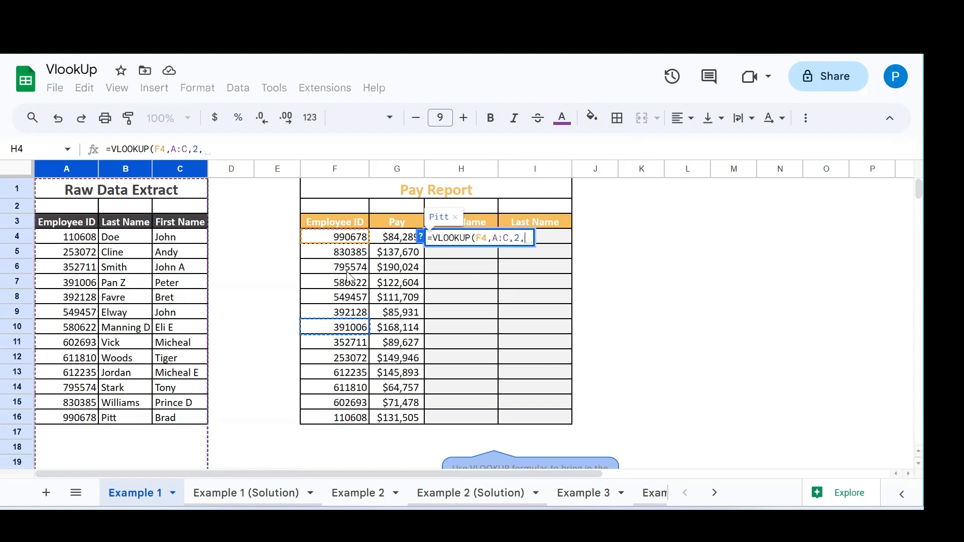
{"action": "type", "text": "0)"}
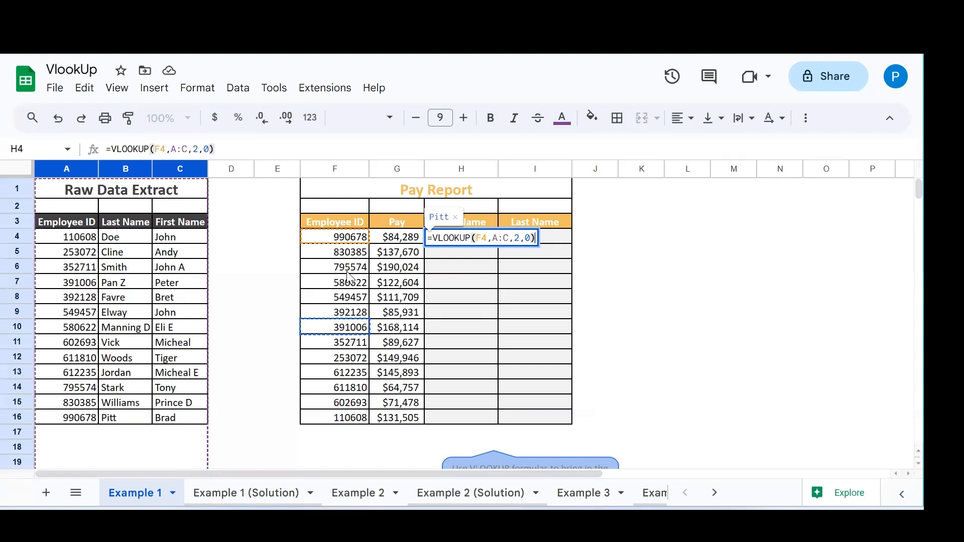
{"action": "key", "text": "Return"}
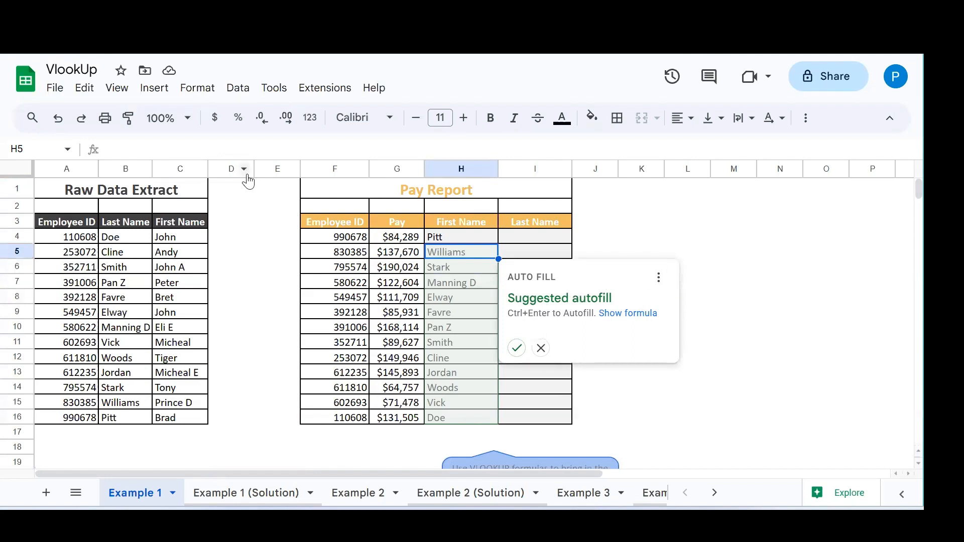
{"action": "left_click", "coordinate": [540, 348]}
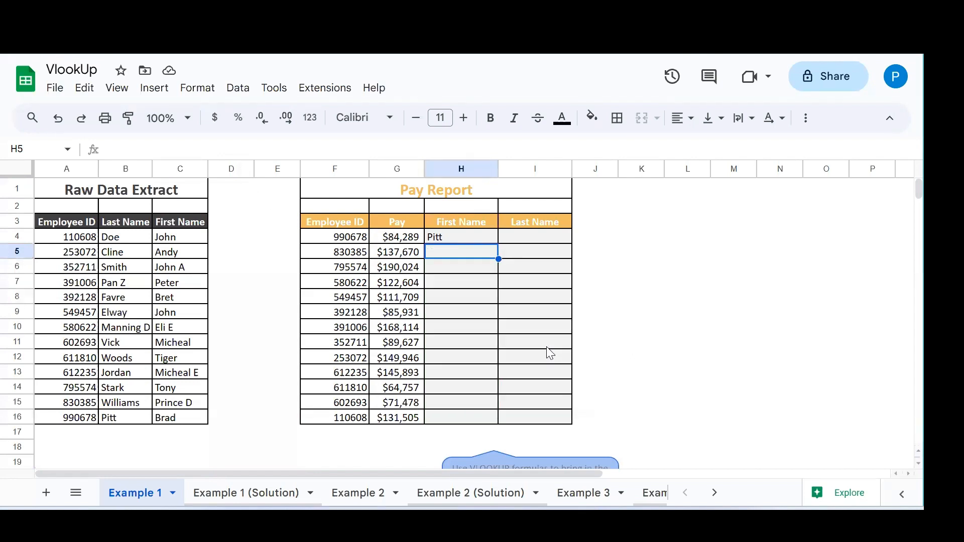
Step: Search the sheet for the employee ID in F4 to check the H4 lookup result against the Raw Data Extract
{"action": "left_click", "coordinate": [467, 242]}
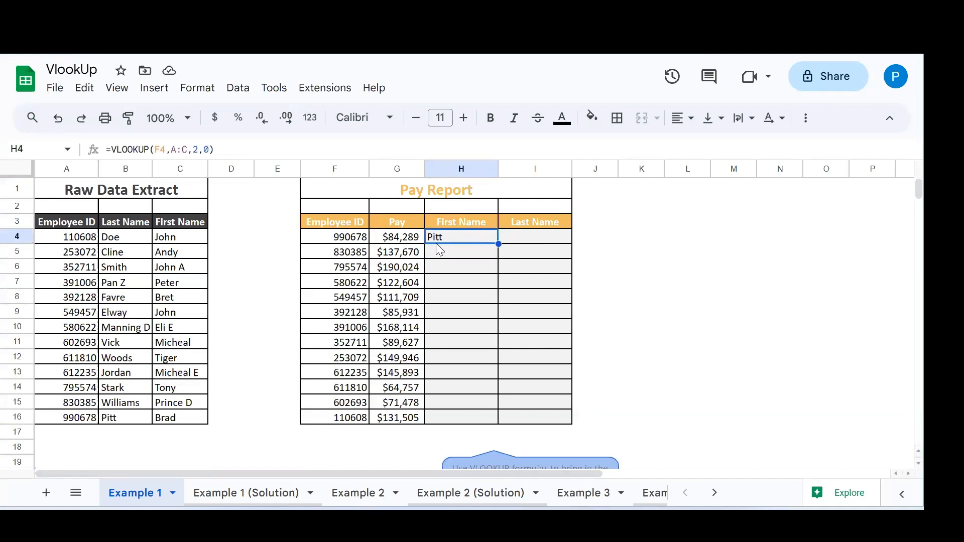
{"action": "left_click", "coordinate": [365, 240]}
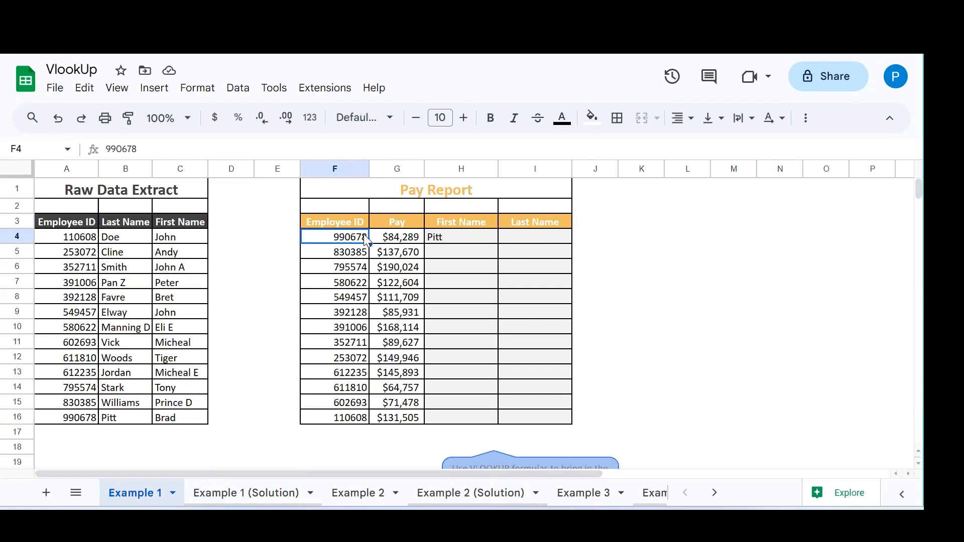
{"action": "key", "text": "ctrl+c"}
{"action": "key", "text": "ctrl+f"}
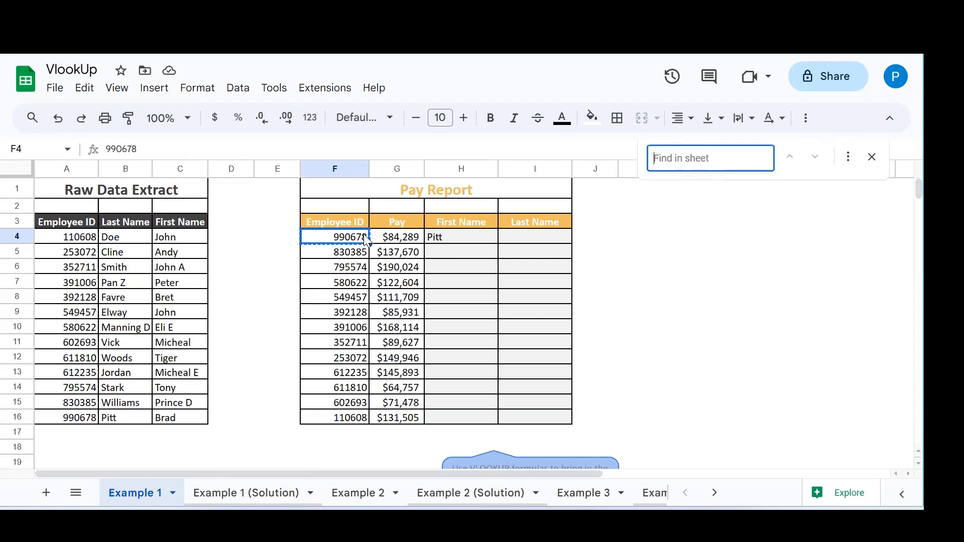
{"action": "key", "text": "ctrl+v"}
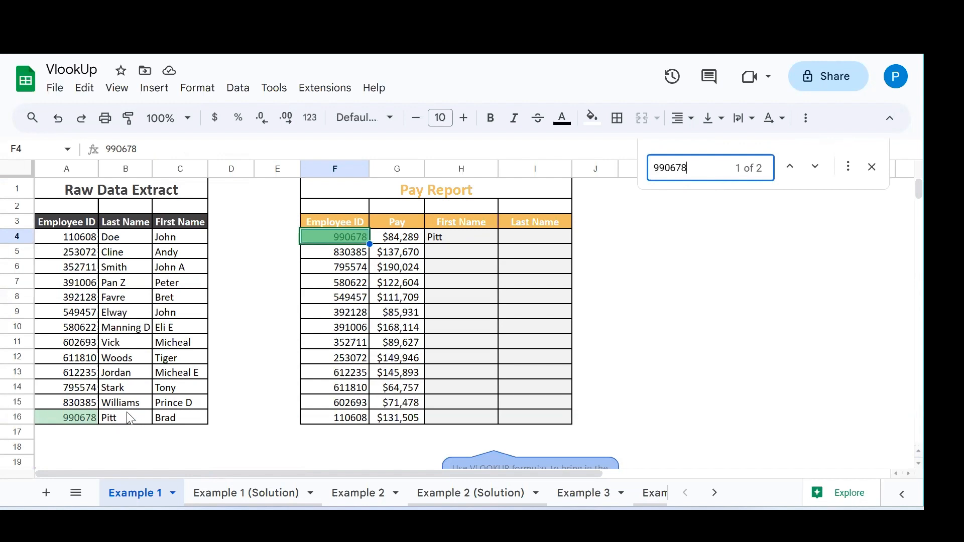
{"action": "left_click", "coordinate": [871, 166]}
Step: Copy the H4 formula text into I4 and set its column index to 3, giving =VLOOKUP(F4,A:C,3,0)
{"action": "left_click", "coordinate": [496, 242]}
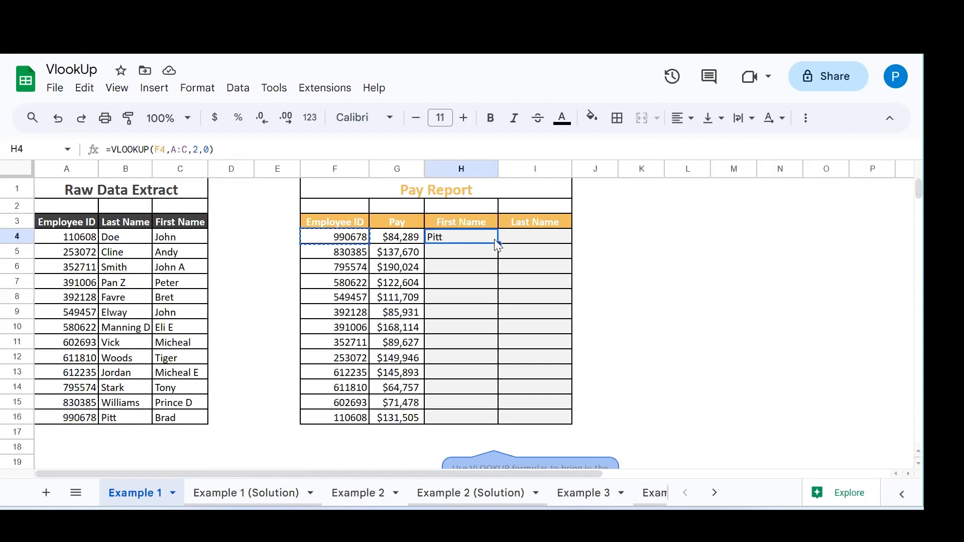
{"action": "left_click", "coordinate": [316, 153]}
{"action": "key", "text": "ctrl+a"}
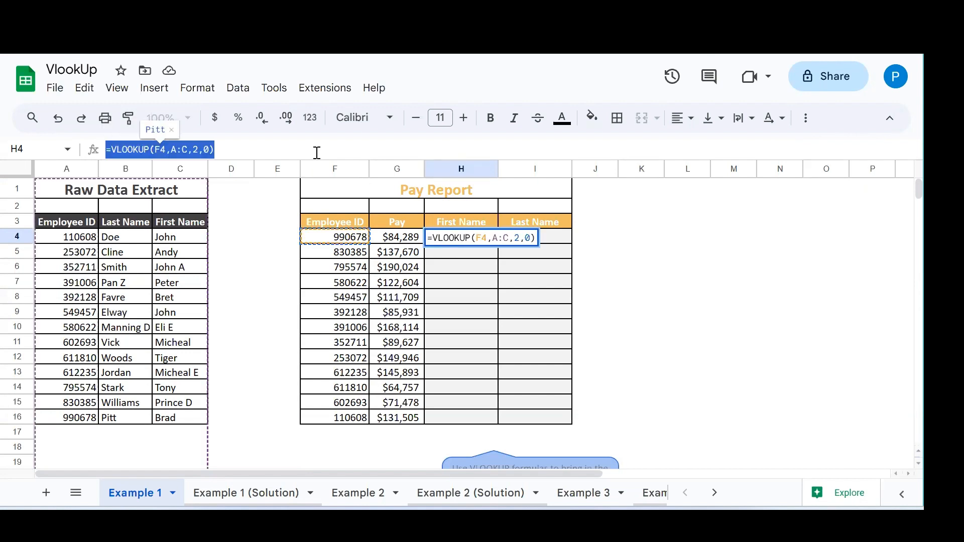
{"action": "key", "text": "Tab"}
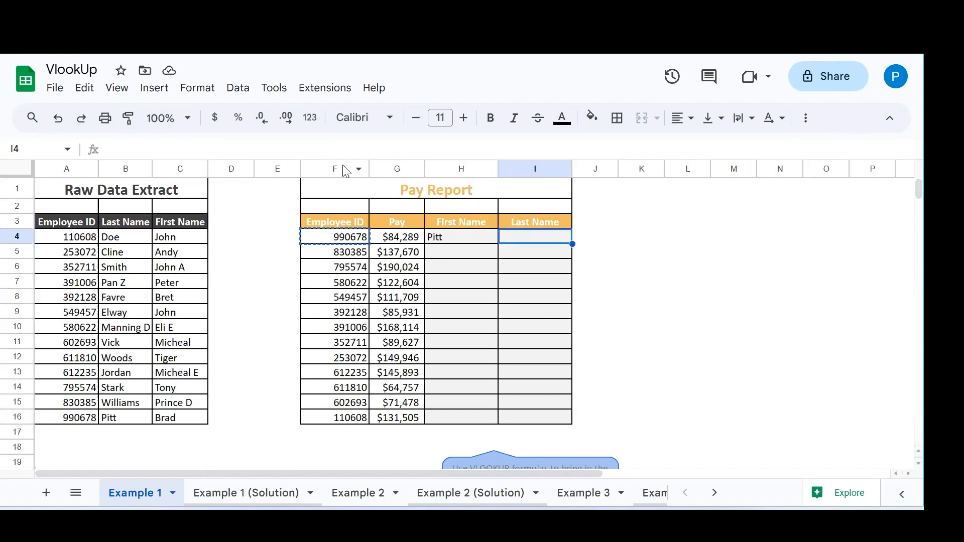
{"action": "key", "text": "ctrl+v"}
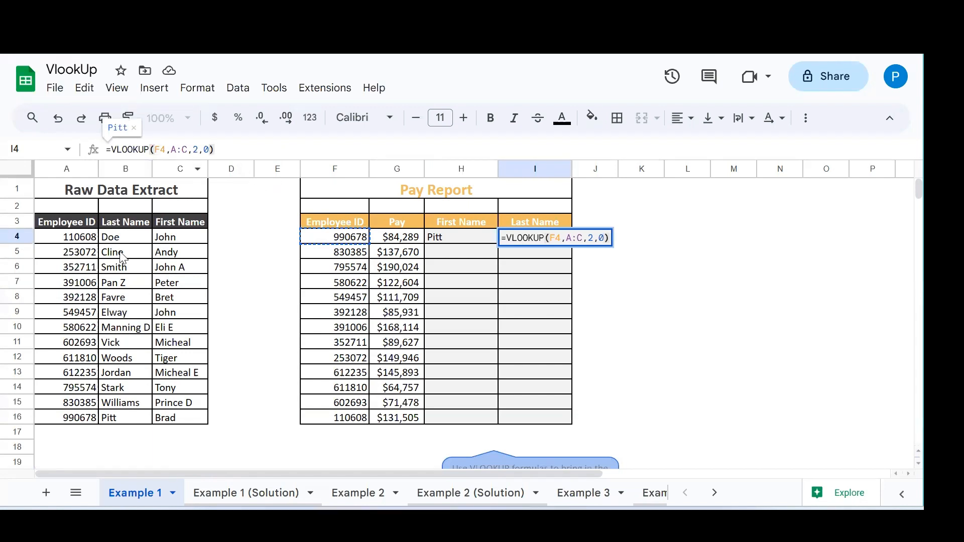
{"action": "left_click", "coordinate": [199, 152]}
{"action": "key", "text": "BackSpace"}
{"action": "type", "text": "3"}
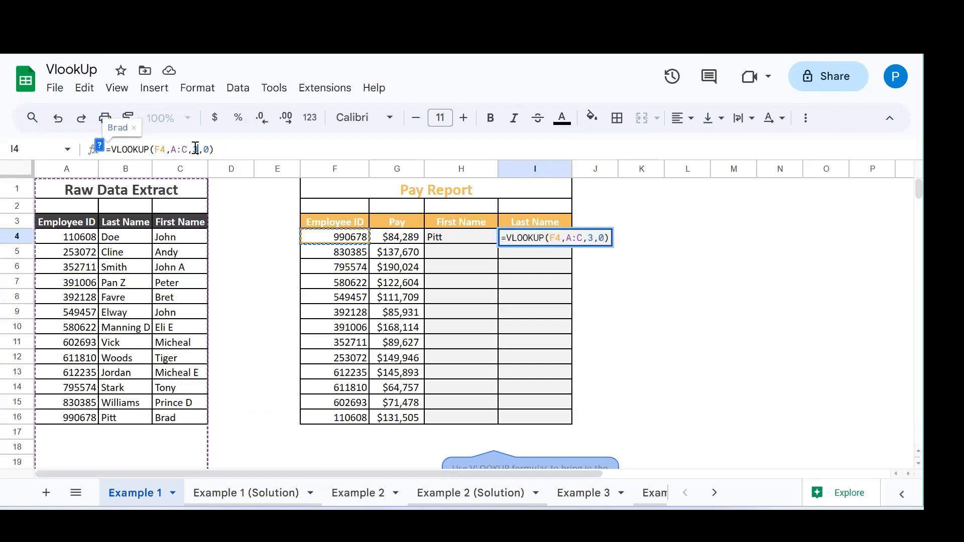
{"action": "key", "text": "Return"}
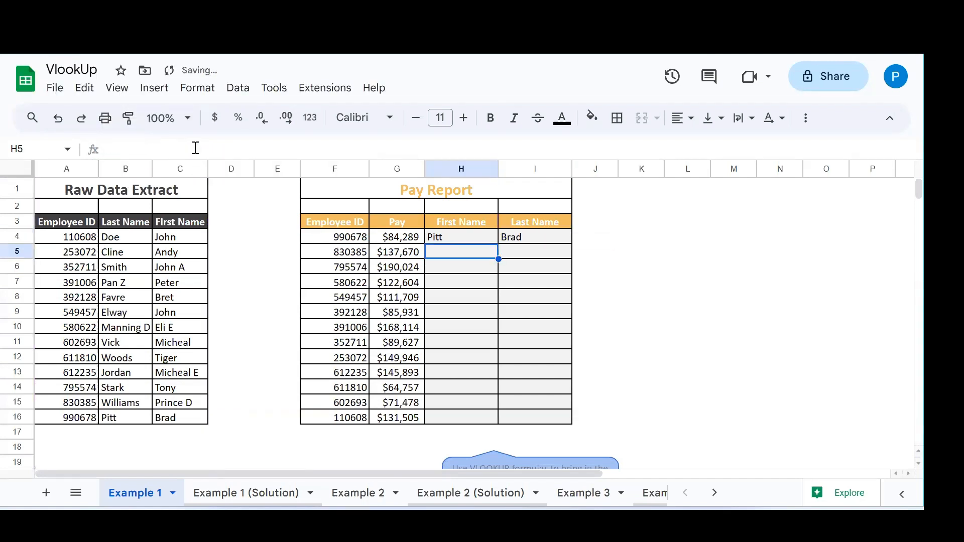
Step: Copy the two VLOOKUP formulas in H4:I4 down to H5:I16
{"action": "left_click", "coordinate": [459, 239]}
{"action": "key", "text": "shift+Right"}
{"action": "key", "text": "ctrl+c"}
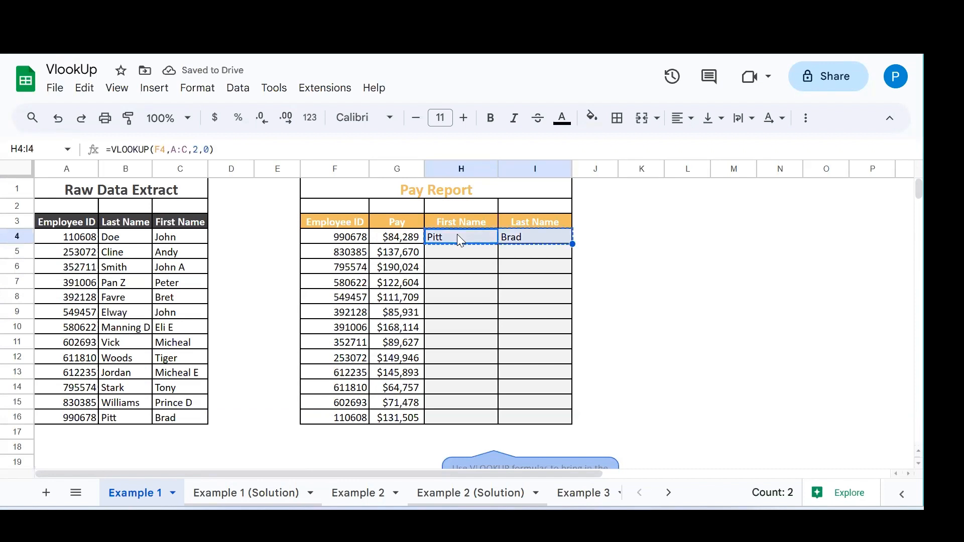
{"action": "key", "text": "Down"}
{"action": "key", "text": "Left"}
{"action": "key", "text": "ctrl+Down"}
{"action": "key", "text": "Right"}
{"action": "key", "text": "shift+Right"}
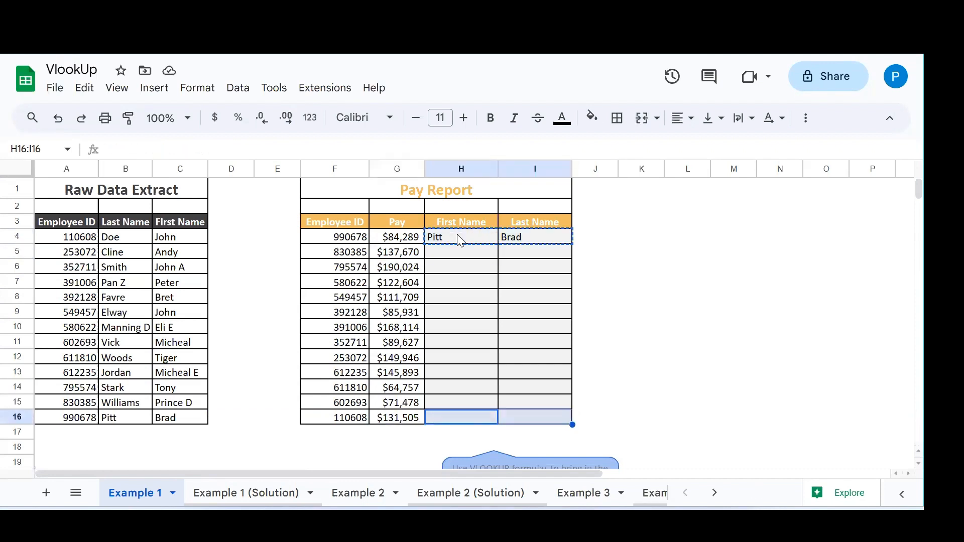
{"action": "key", "text": "ctrl+shift+Up"}
{"action": "key", "text": "ctrl+v"}
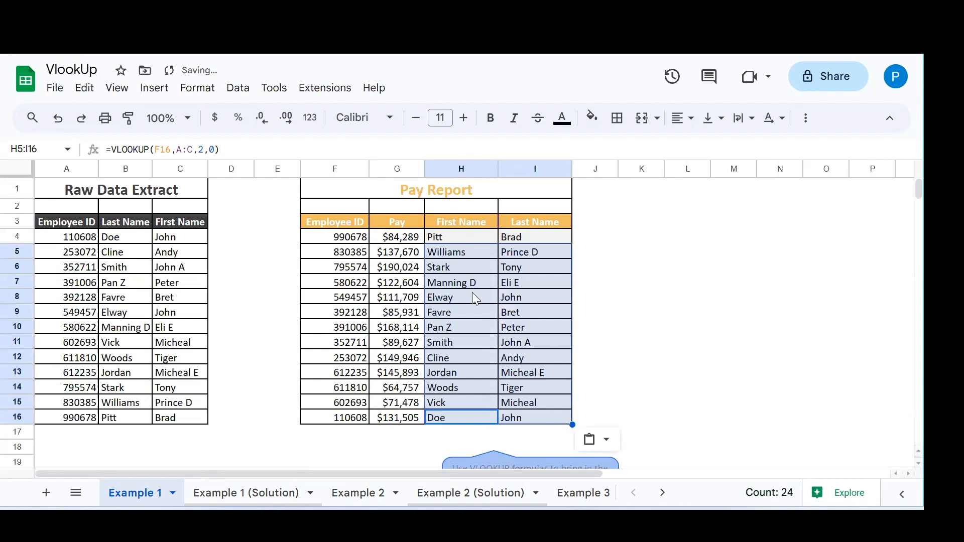
Step: Spot-check the copied formulas in the Pay Report's First Name column, including H10
{"action": "left_click", "coordinate": [472, 292]}
{"action": "left_click", "coordinate": [468, 327]}
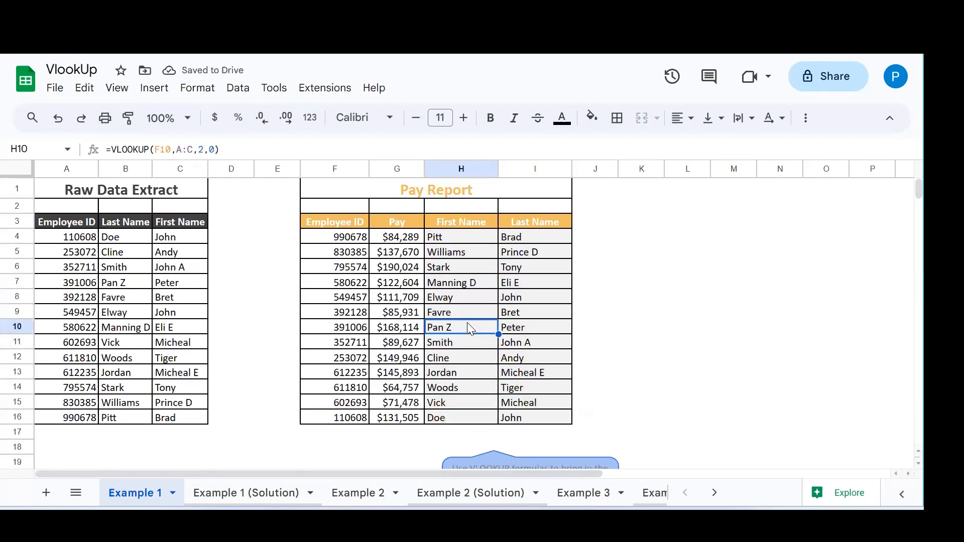
{"action": "scroll", "coordinate": [467, 322], "scroll_direction": "down", "scroll_amount": 3}
{"action": "scroll", "coordinate": [469, 329], "scroll_direction": "up", "scroll_amount": 3}
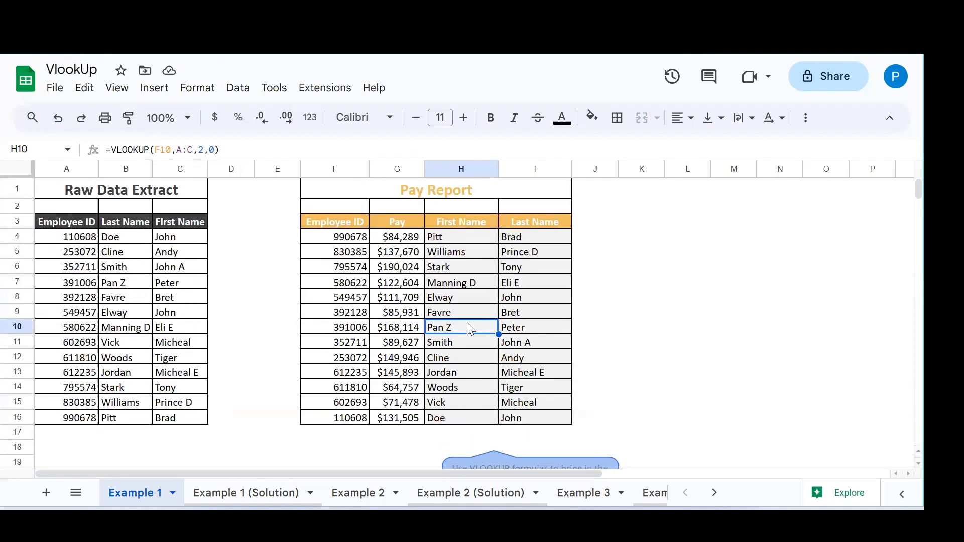